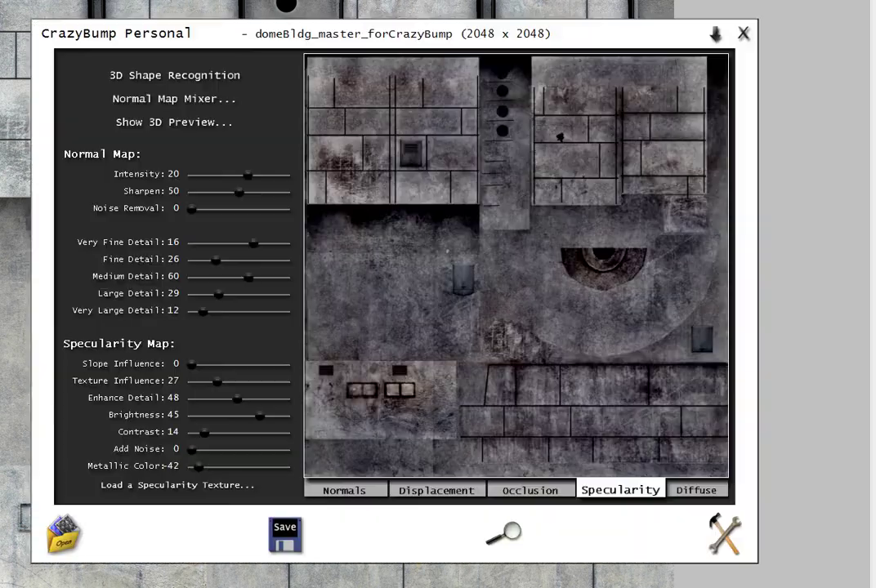
Load domeBldg_master_forCrazyBump.tga as a height map to generate its normal map
click(69, 533)
click(409, 164)
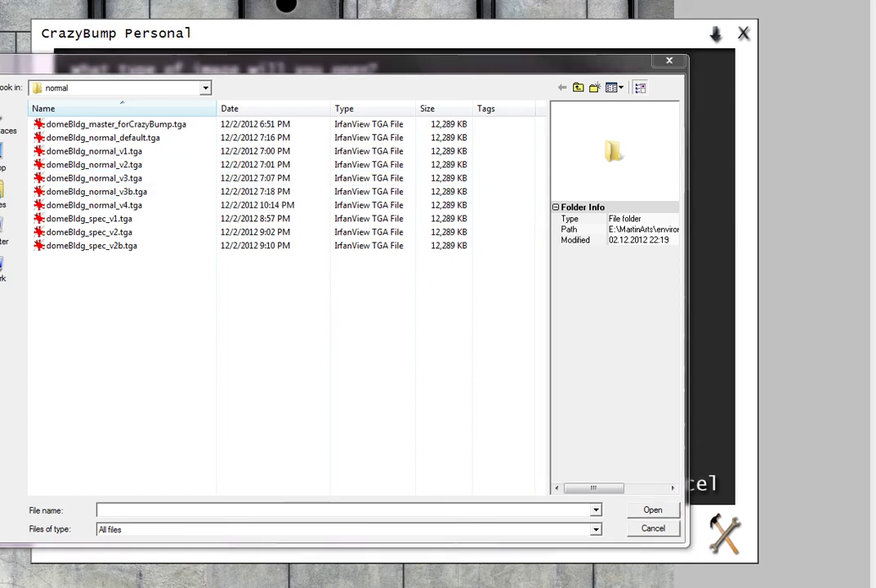
double_click(134, 124)
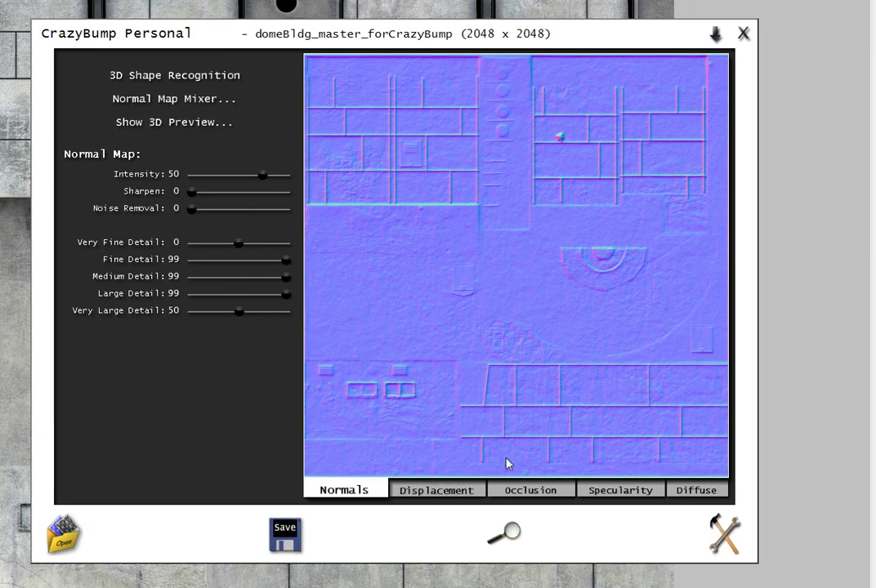
Show the specularity map, at Enhance Detail 96, Brightness 50 and Contrast 25
click(620, 496)
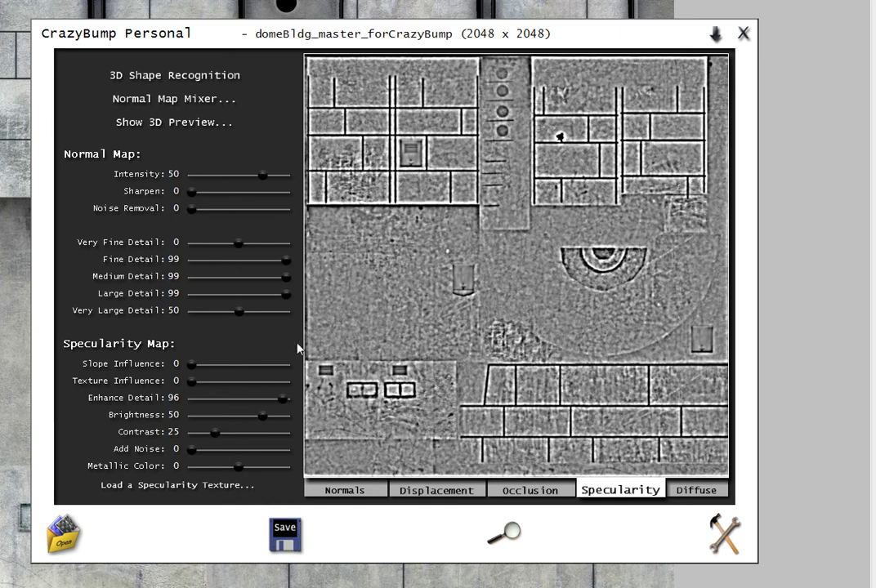
Load the domebldg_with_spec05 preset, giving Intensity 20, Sharpen 50, Enhance Detail 48 and Contrast 14
click(723, 532)
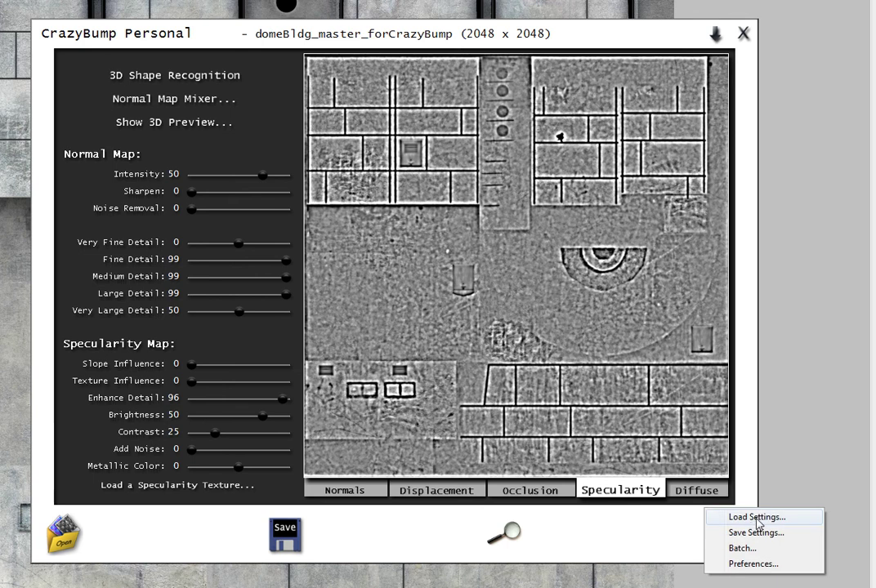
click(750, 517)
double_click(665, 387)
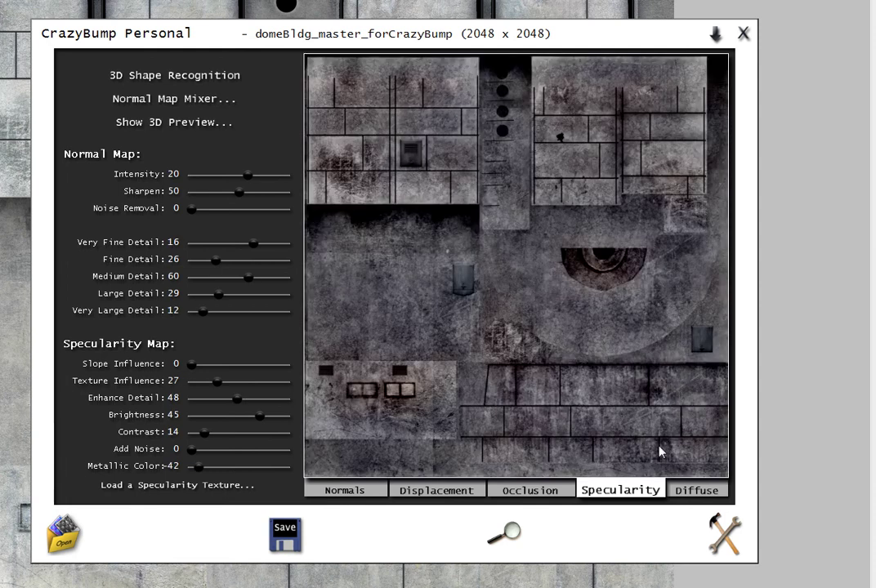
Check the preset's normal map, then return to the specularity map
click(358, 494)
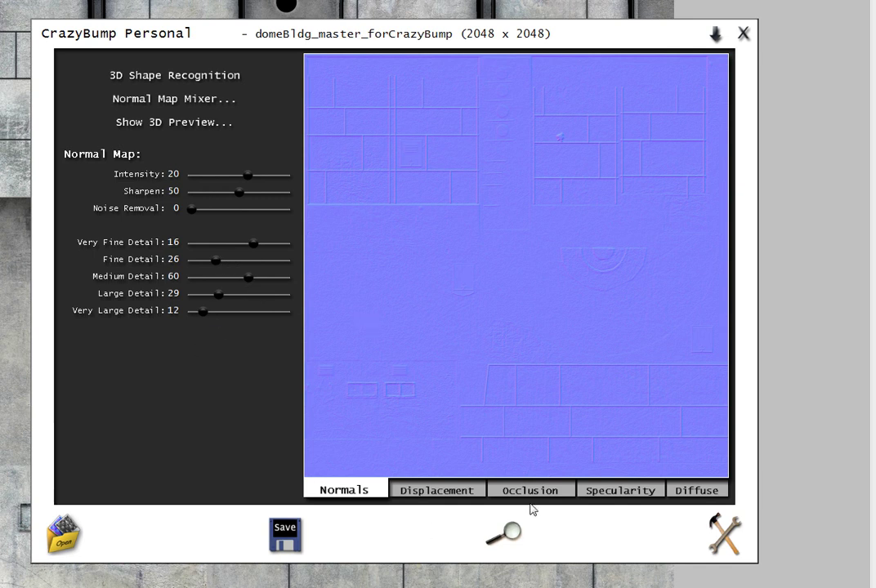
click(626, 491)
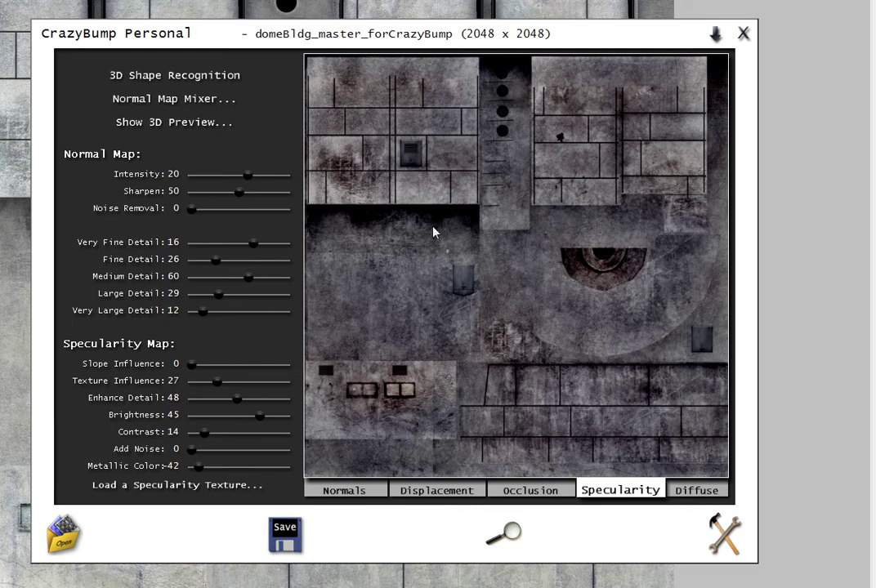
Save the specularity map out with Save Specularity to File
click(279, 543)
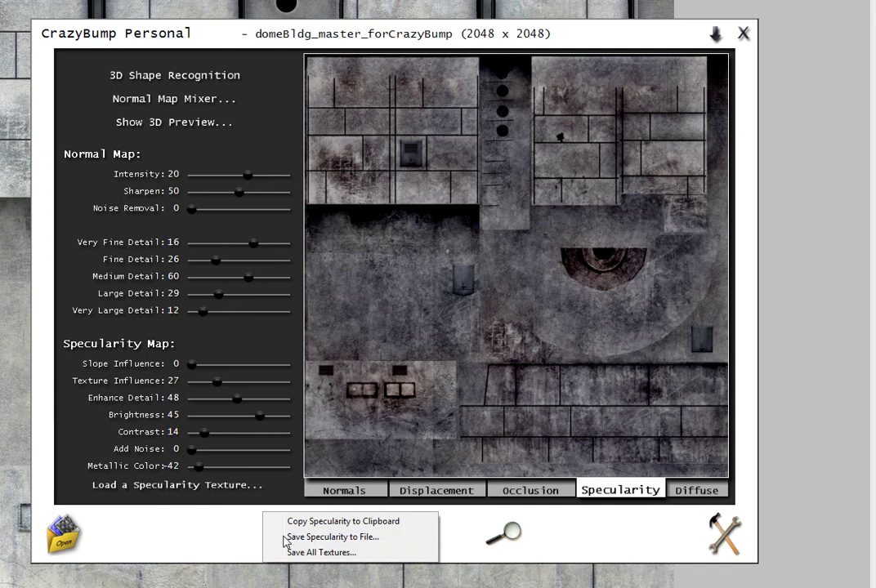
click(331, 538)
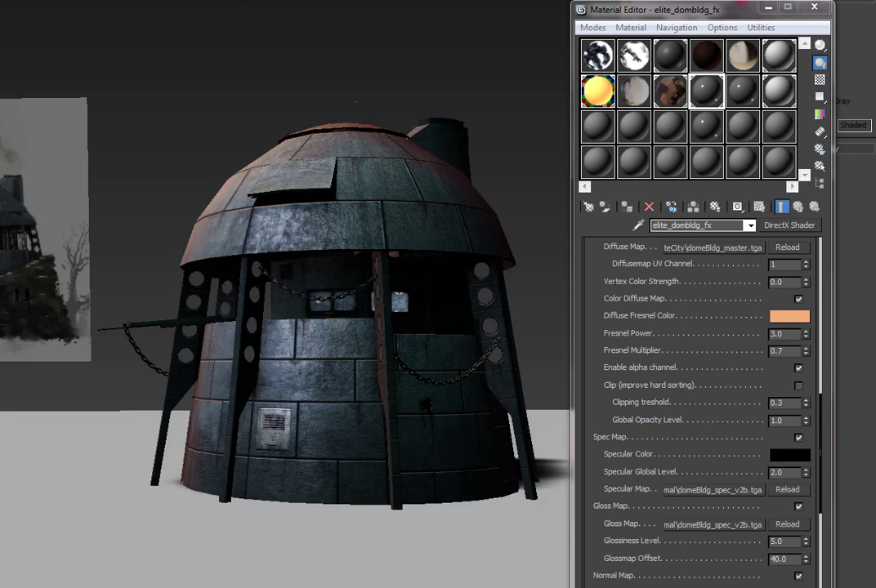
click(781, 472)
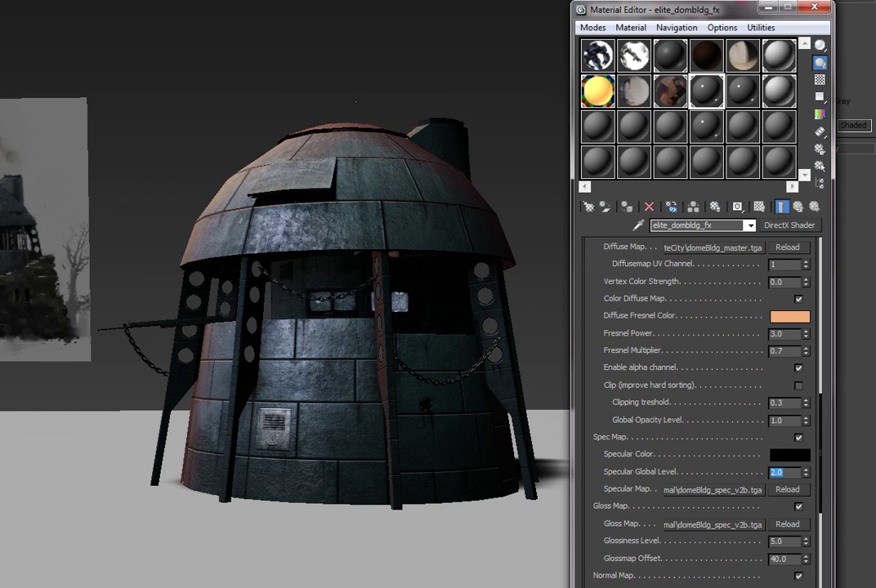
text(5)
key(Return)
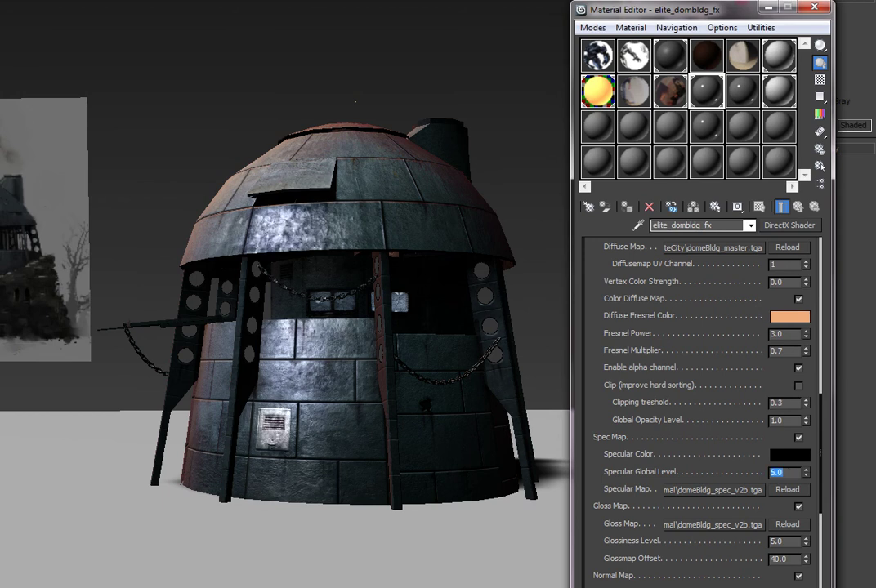
right_click(806, 474)
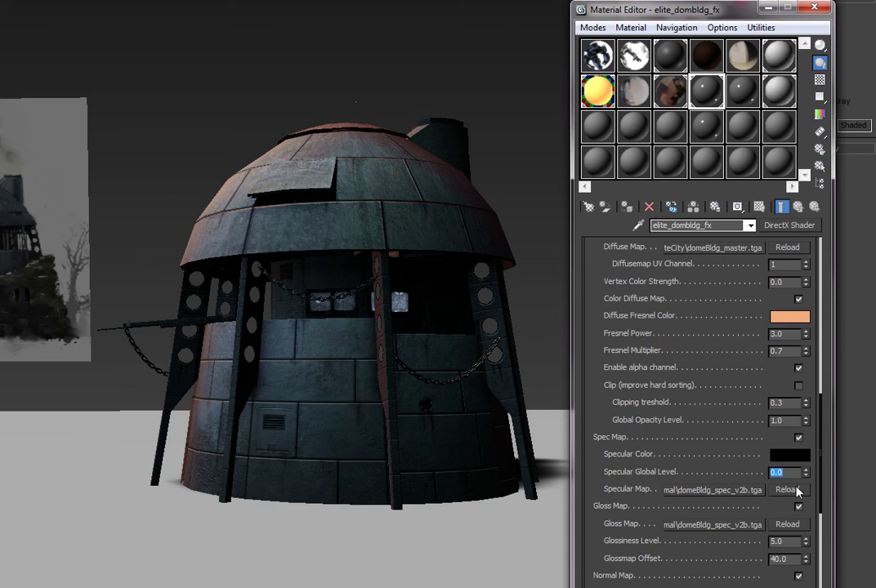
text(1)
key(Return)
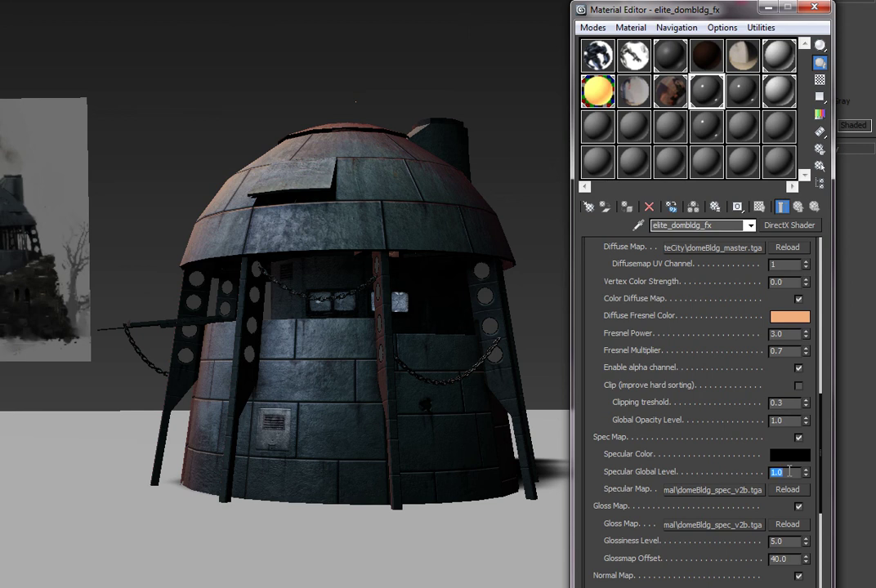
text(2)
key(Return)
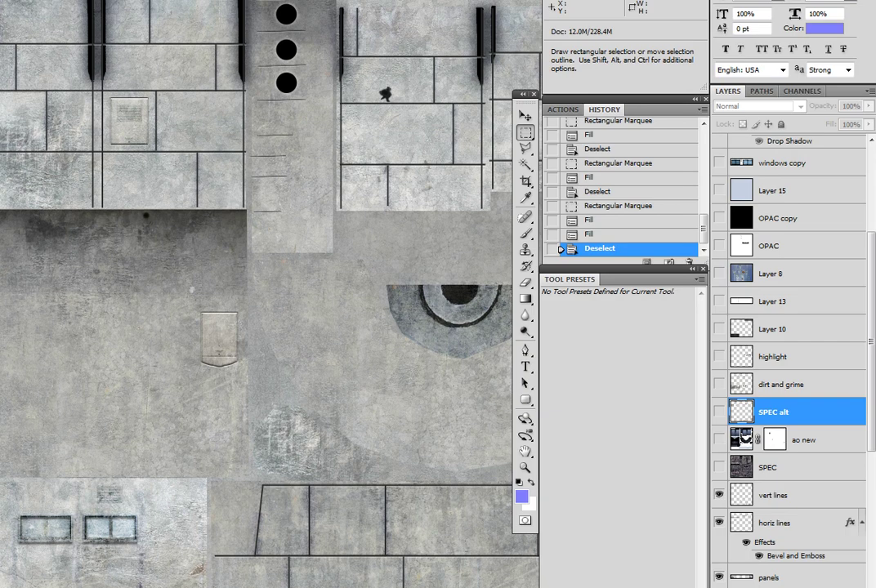
Turn on the SPEC, ao new, dirt and grime, highlight, Layer 10 and SPEC alt layers
click(719, 468)
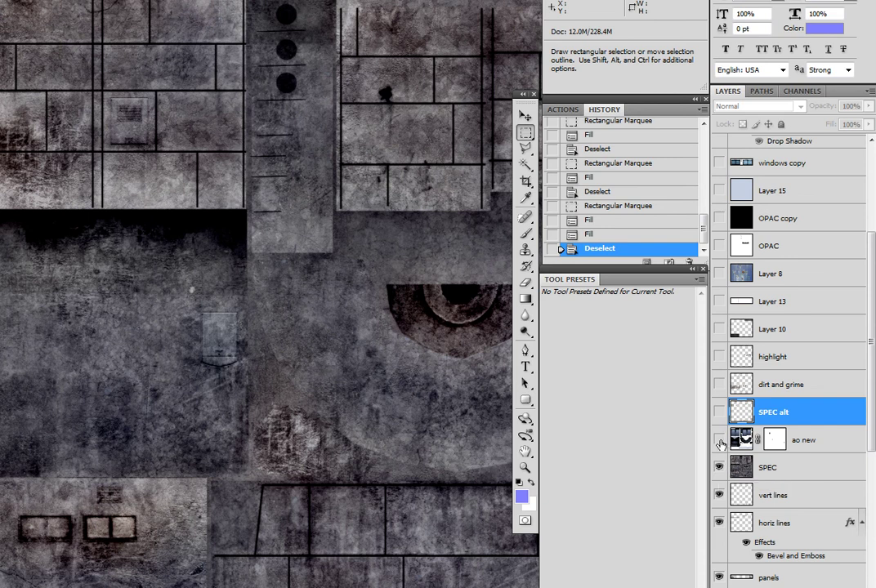
click(720, 441)
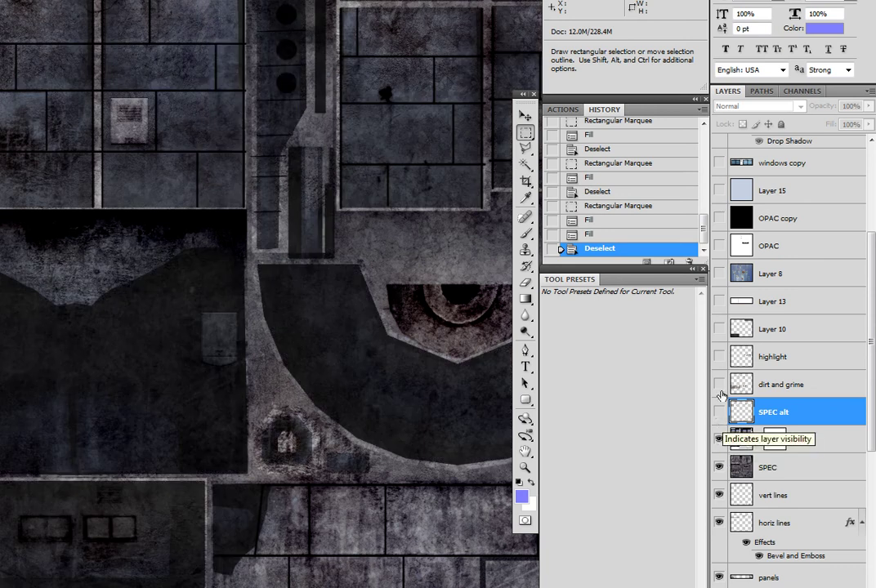
drag(720, 384, 719, 330)
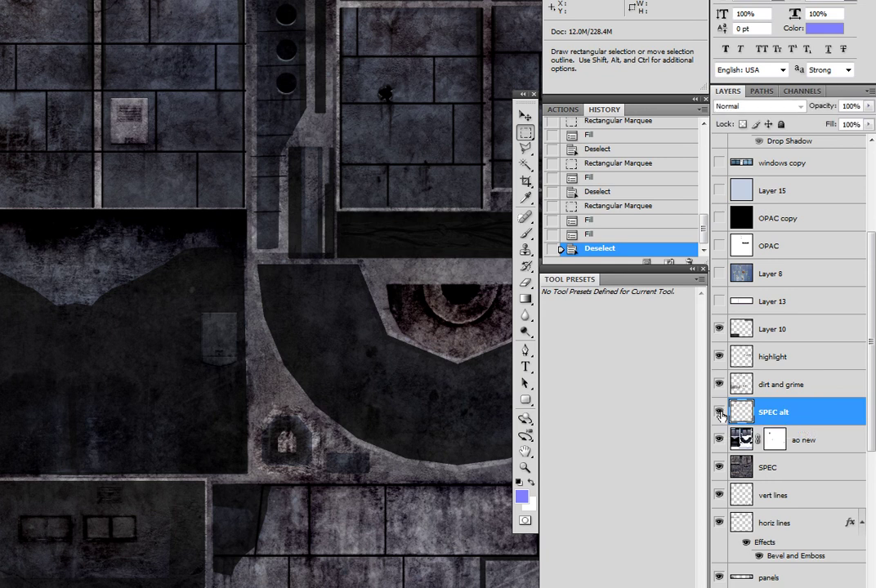
click(719, 413)
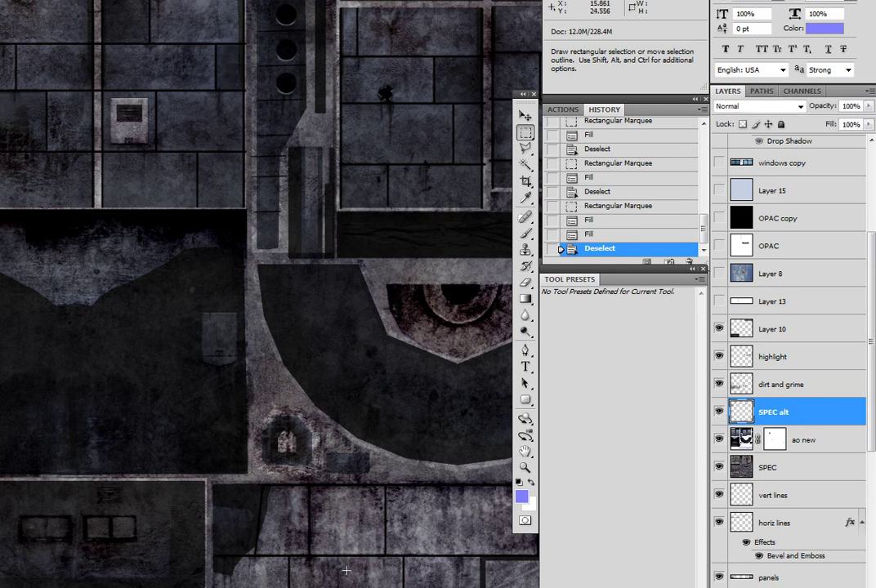
key(space)
drag(230, 424, 234, 435)
drag(228, 395, 362, 518)
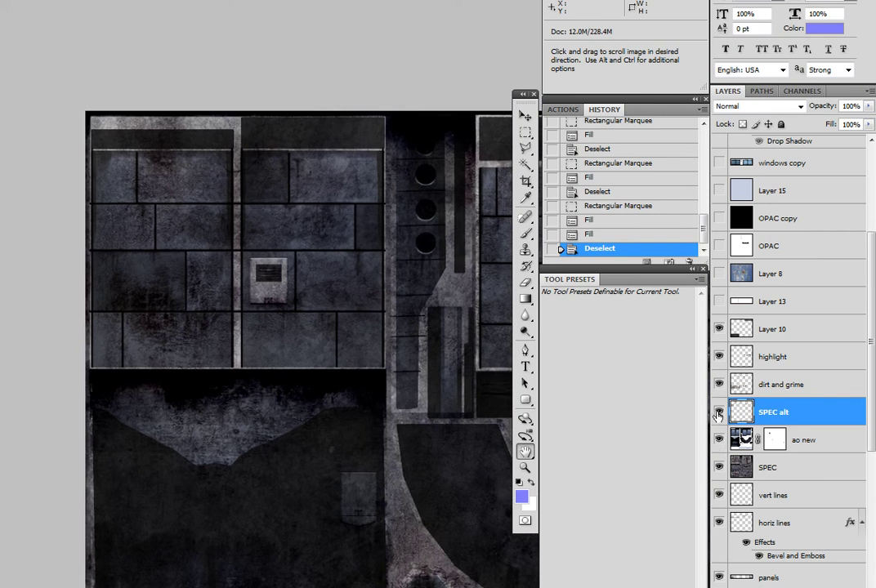
click(718, 413)
click(718, 413)
click(718, 413)
click(718, 412)
drag(396, 505, 190, 487)
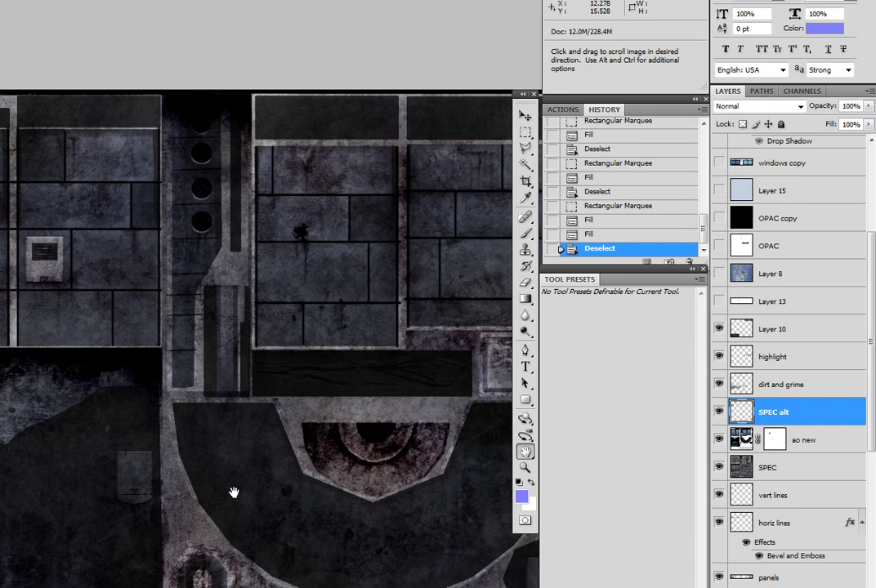
drag(358, 518, 384, 523)
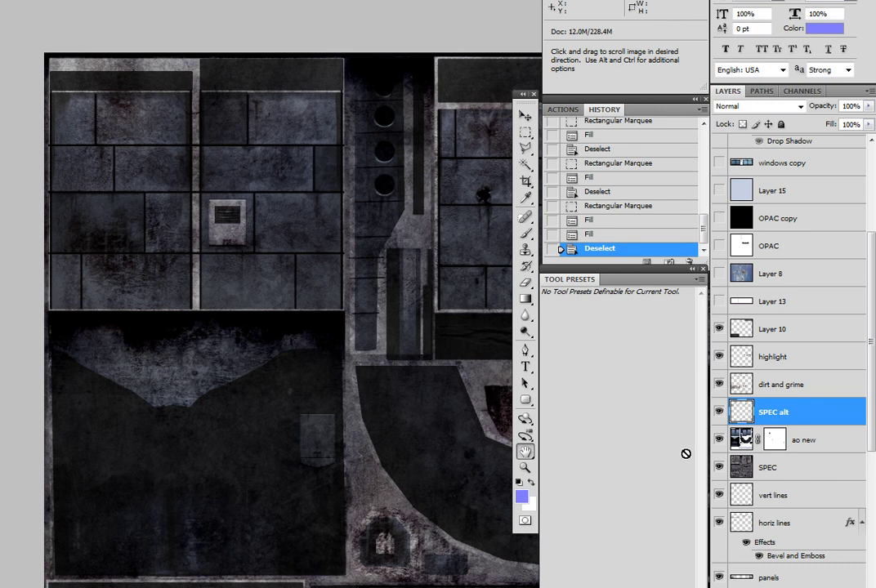
drag(719, 440, 722, 337)
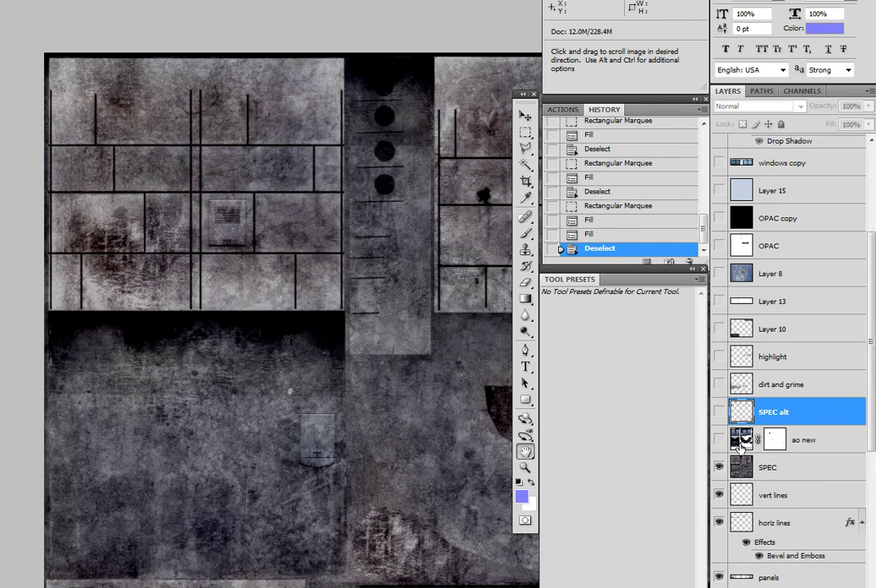
drag(719, 441, 719, 369)
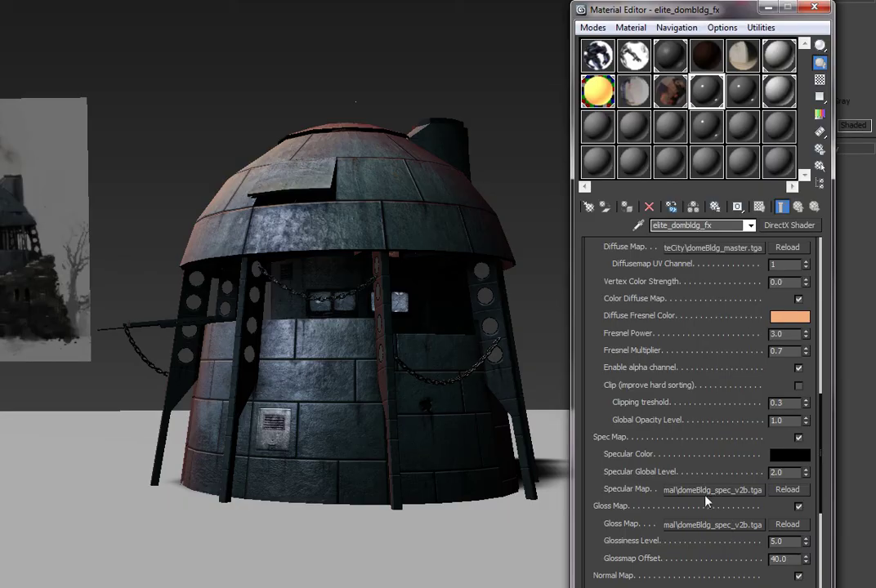
Enable Spec Map in the dome's DirectX Shader parameters
click(800, 439)
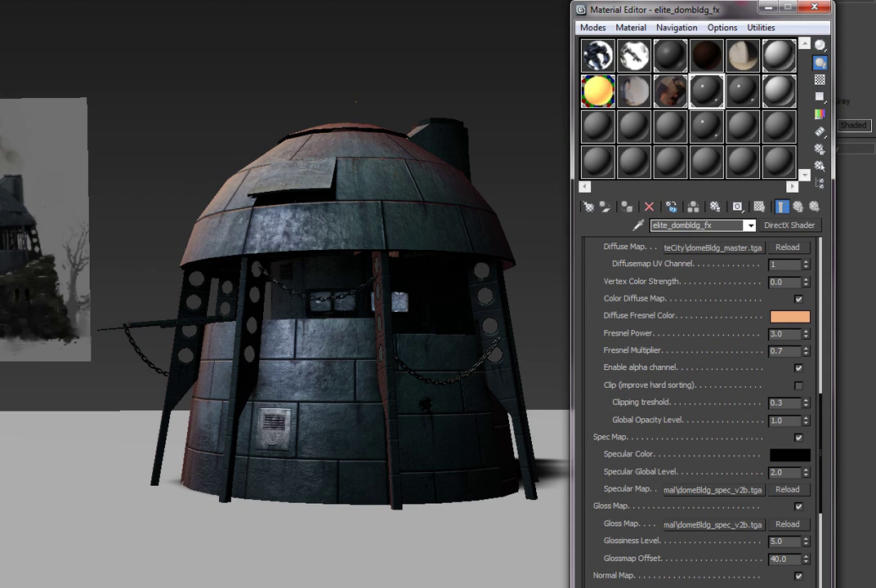